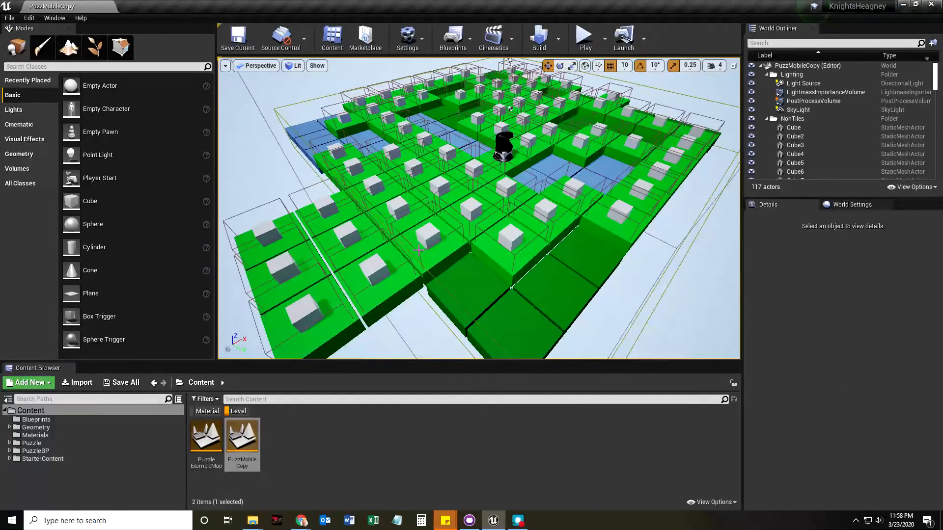
Step: Turn off the Level filter in the Content Browser and switch to the KnightsHeagney folder window in File Explorer
left_click(238, 411)
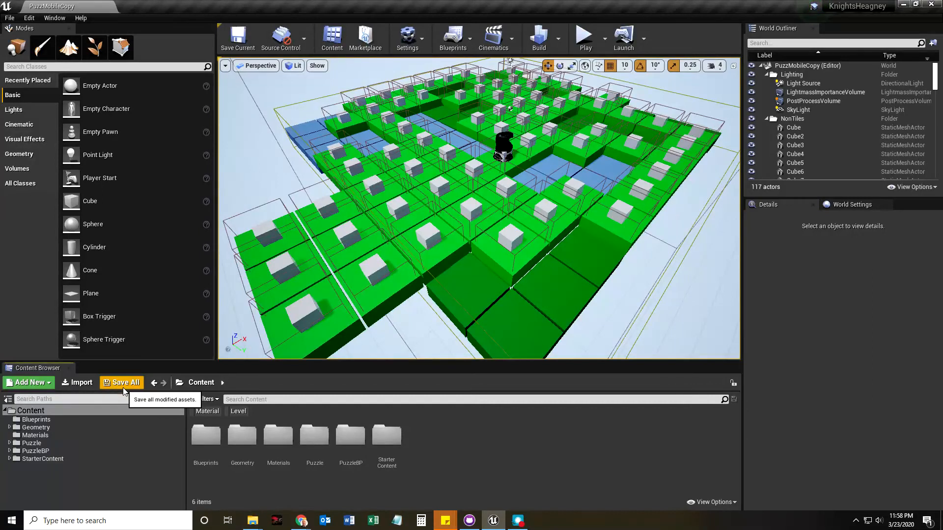
mouse_move(262, 519)
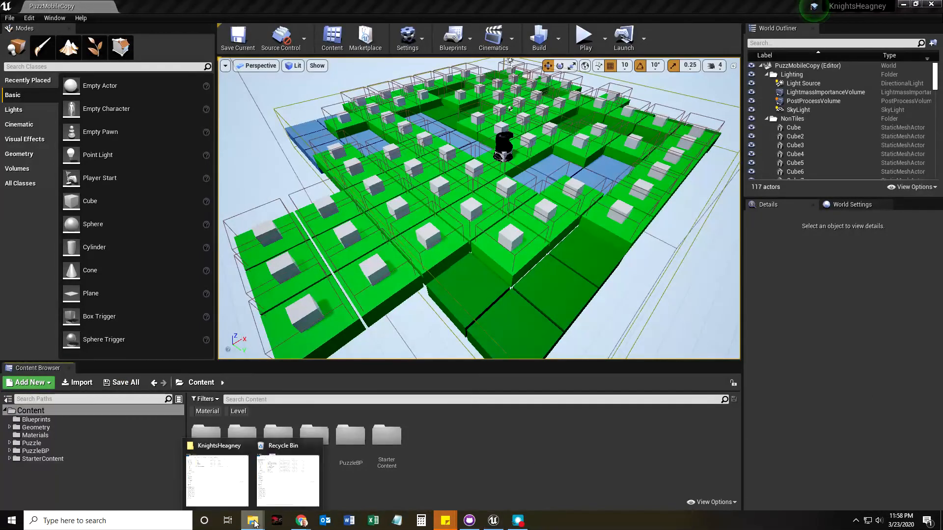
left_click(216, 483)
left_click_drag(0, 57, 496, 1)
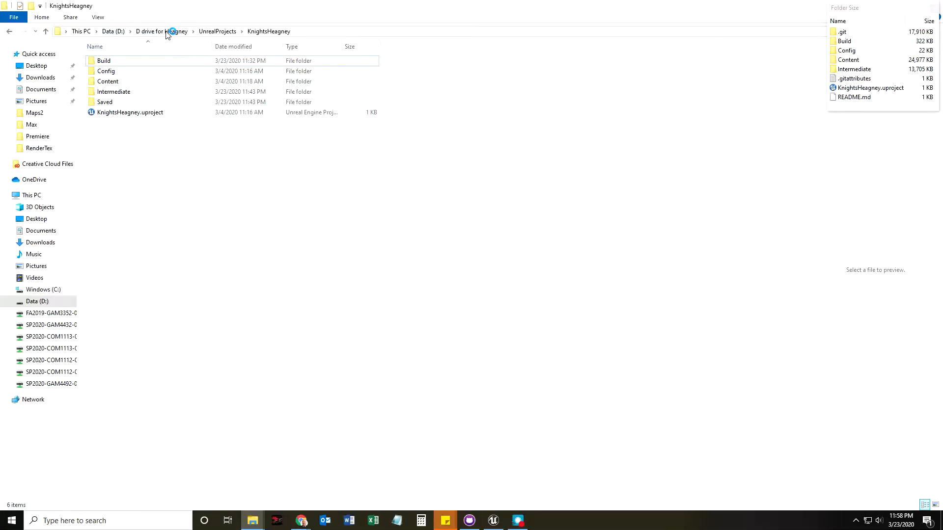
Step: Browse from the Data (D:) drive through the UnrealProjects folder to the KnightsHeagney project folder
left_click(114, 32)
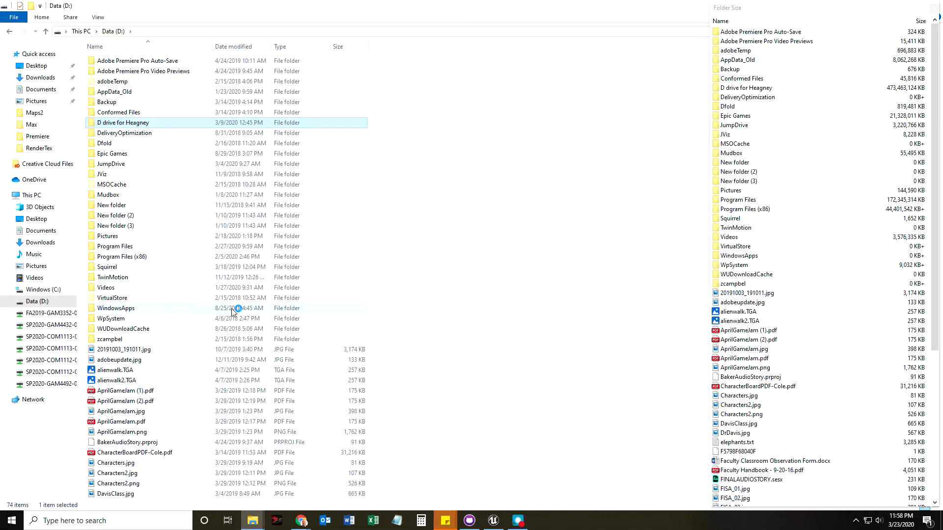
double_click(113, 123)
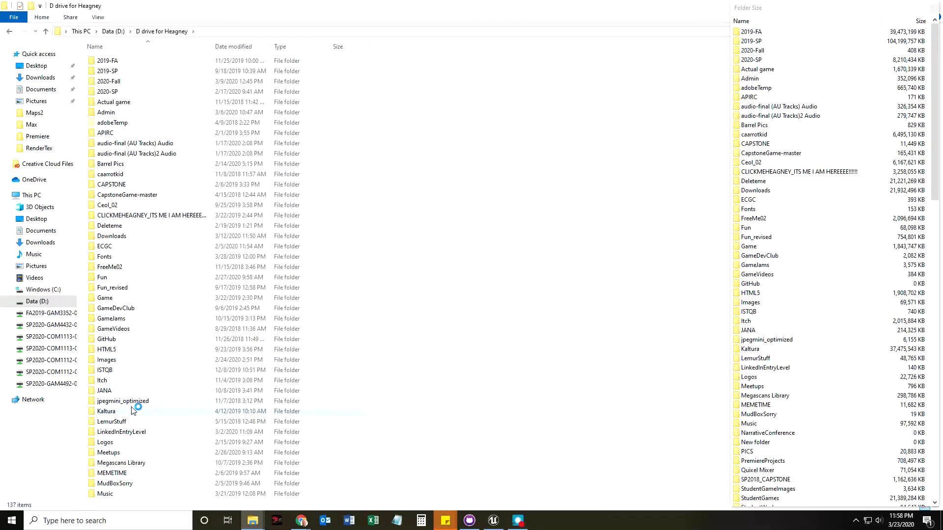
scroll(131, 442, "down", 10)
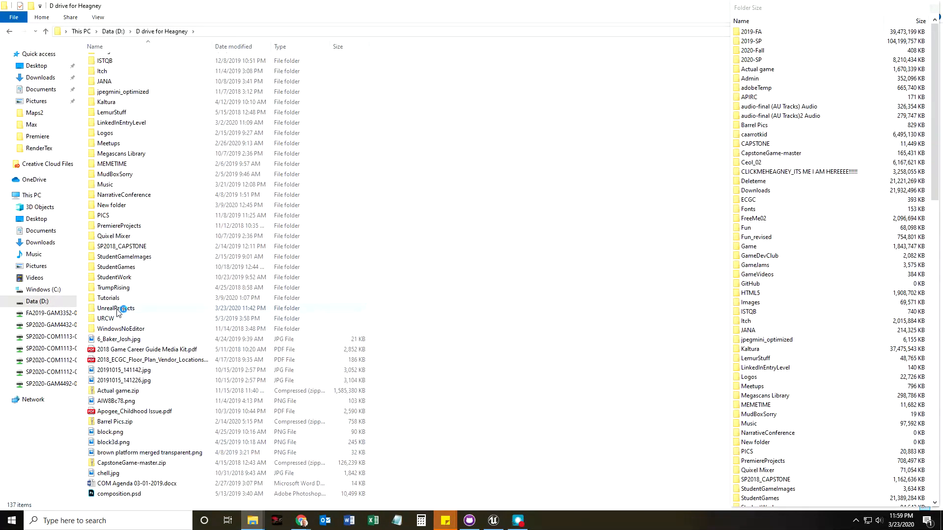
double_click(116, 309)
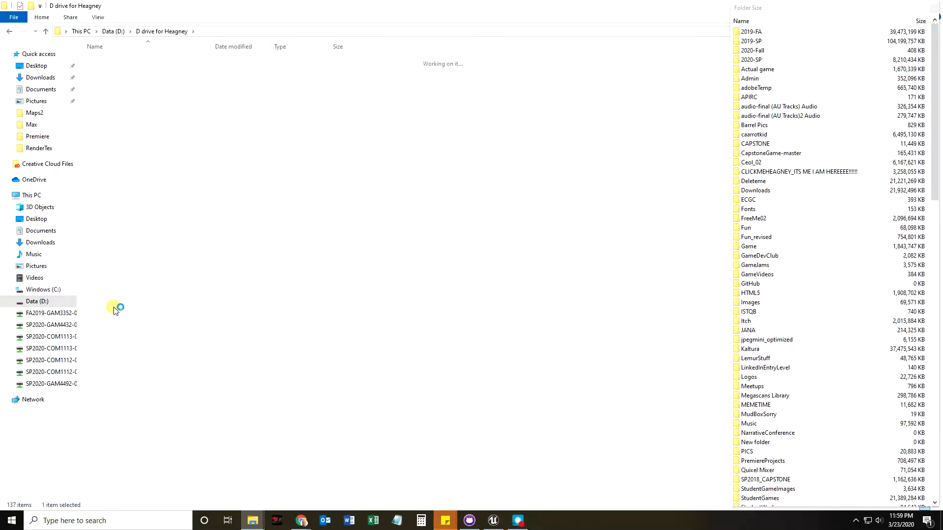
left_click(128, 288)
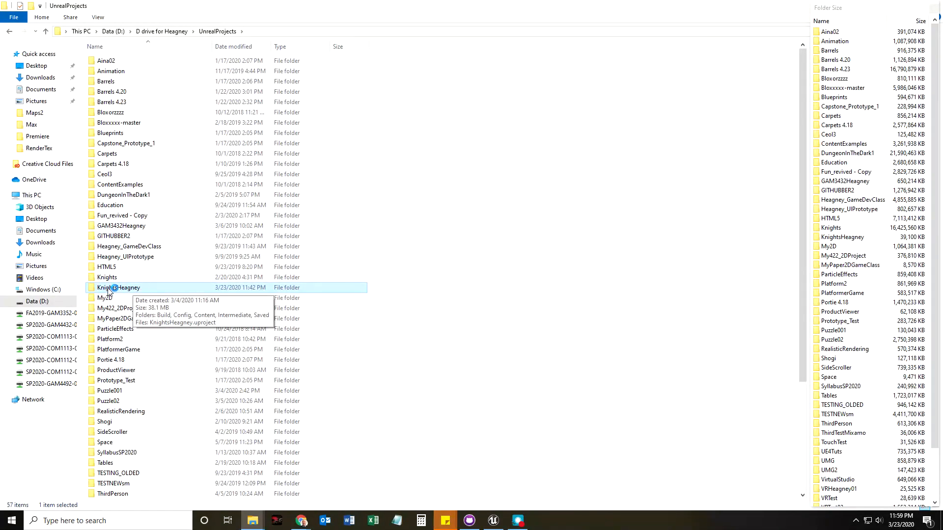
double_click(120, 289)
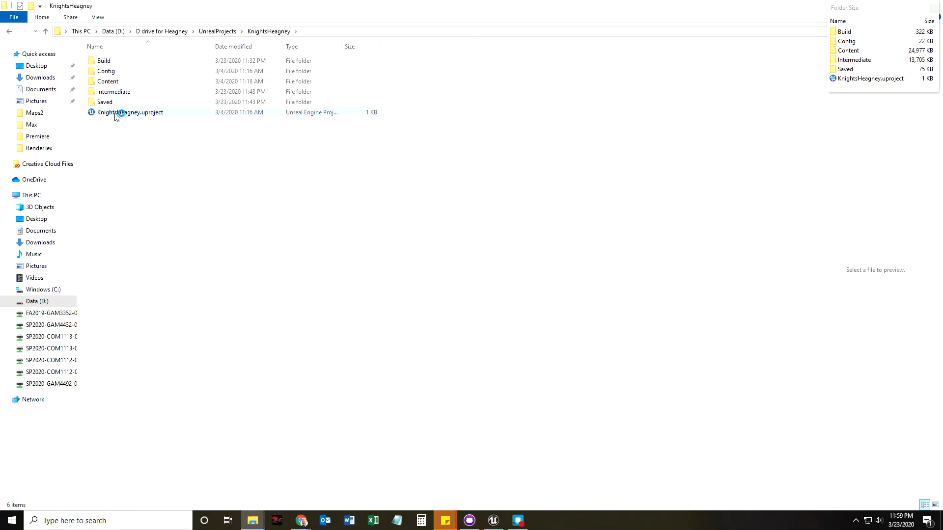
Step: Minimise File Explorer and switch to GitHub Desktop, enlarging its window
mouse_move(130, 174)
left_mouse_down()
mouse_move(101, 60)
mouse_move(129, 193)
left_mouse_up()
left_click_drag(837, 6, 815, 35)
left_click(882, 6)
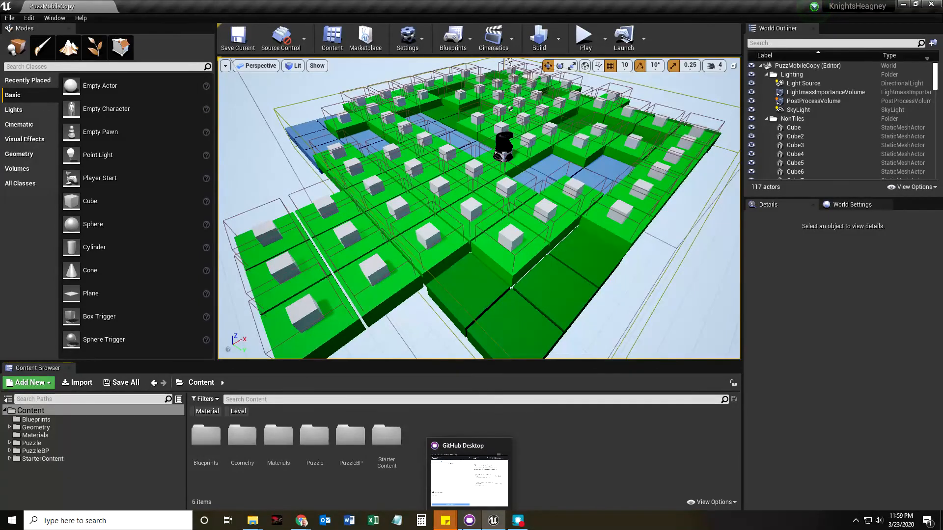
left_click(470, 522)
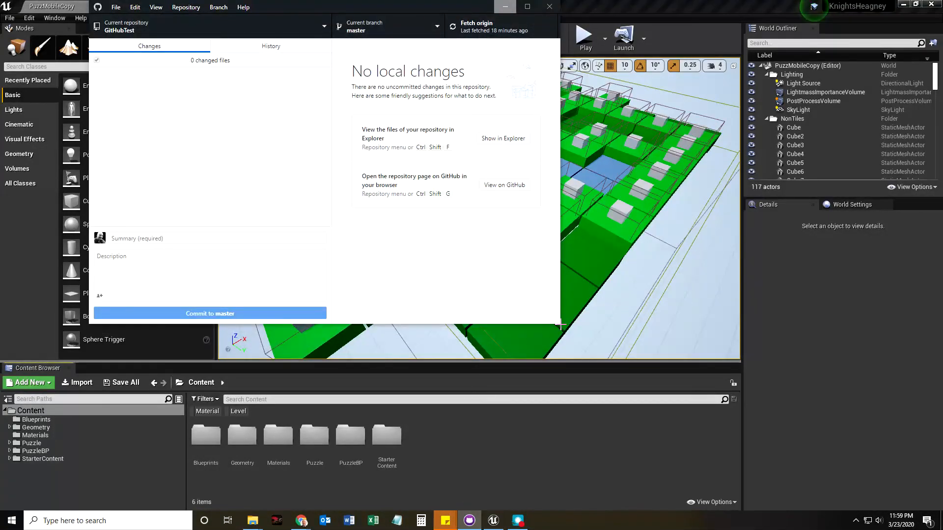
left_click_drag(560, 323, 739, 439)
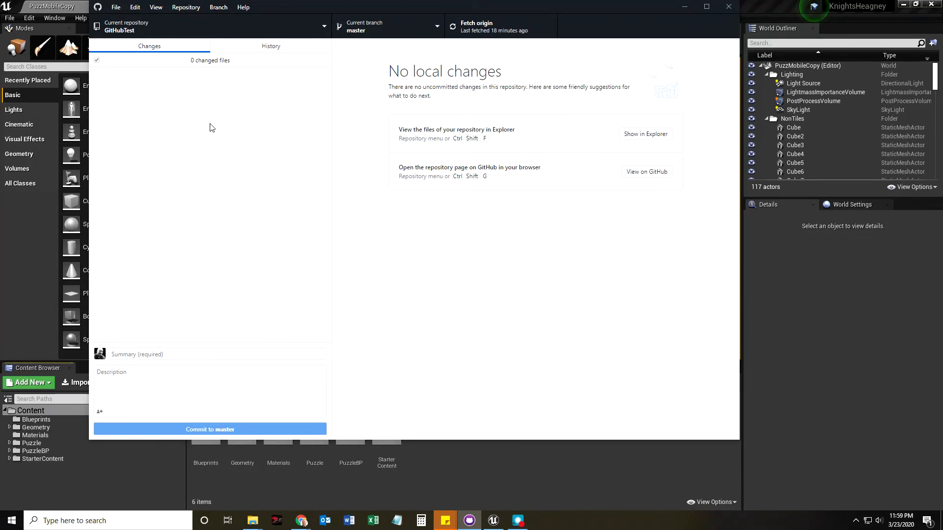
Step: Switch to Chrome and open the GitHub account's full list of repositories from the KnightsHeagney repository page
mouse_move(302, 524)
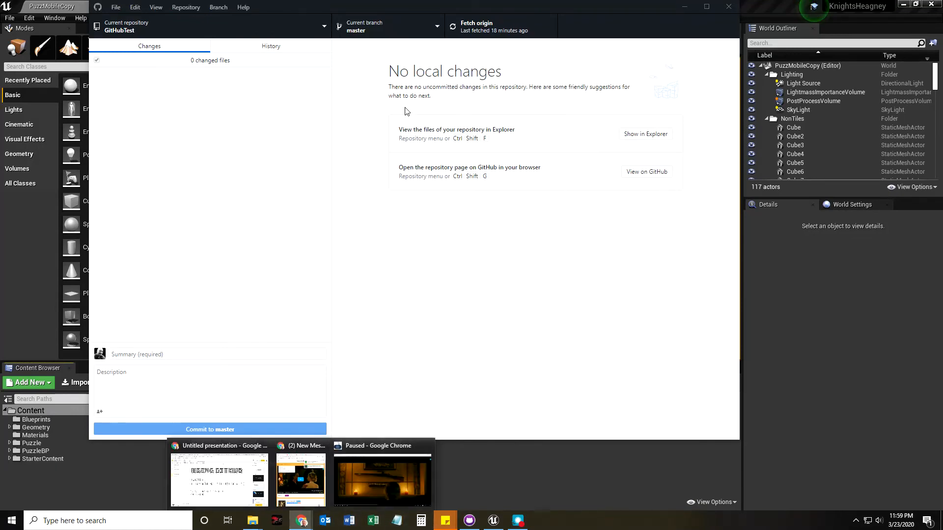
left_click(221, 483)
left_click(496, 8)
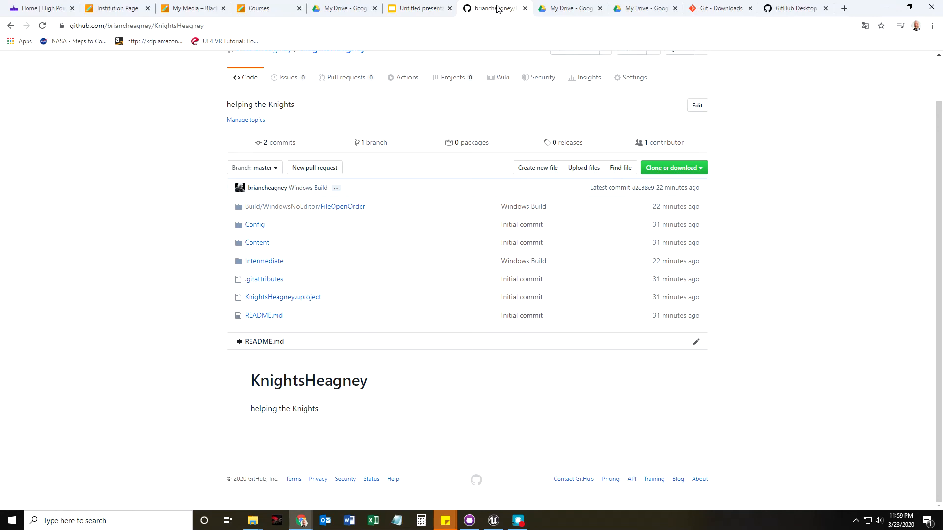
scroll(217, 213, "up", 1)
left_click(241, 101)
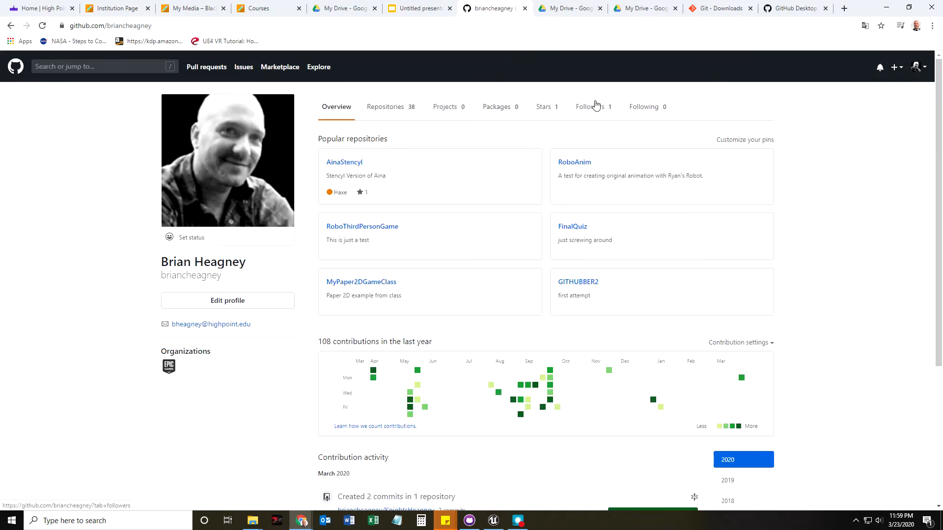
left_click(392, 110)
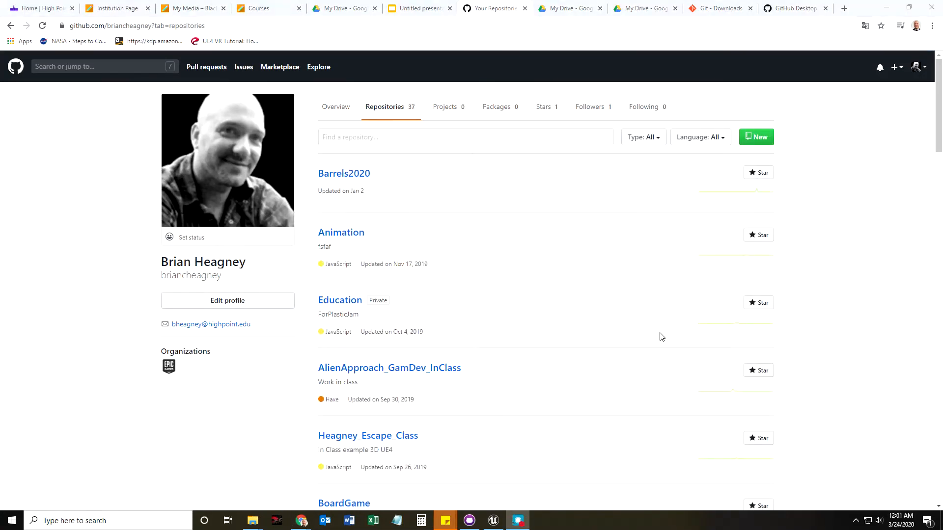
Step: Look through the account's existing repositories on GitHub, and minimise the browser to return to GitHub Desktop
scroll(546, 289, "down", 10)
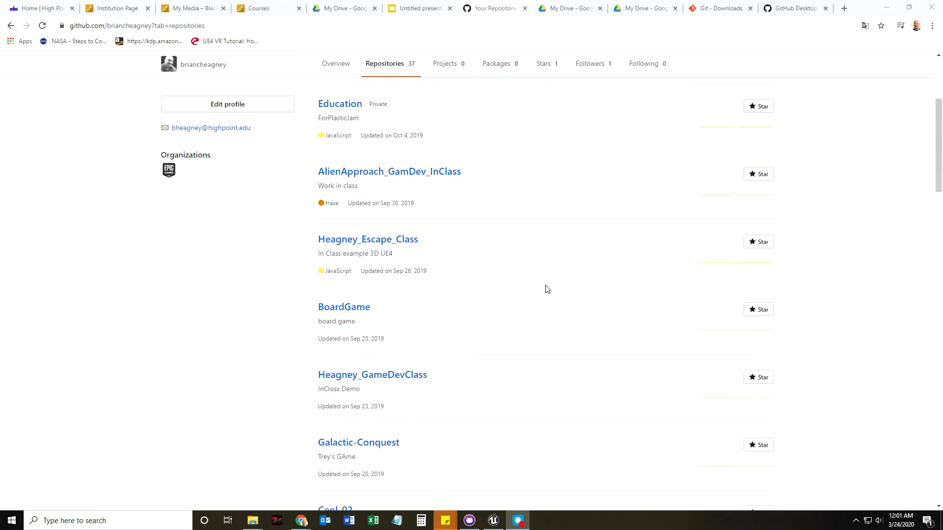
scroll(546, 289, "down", 6)
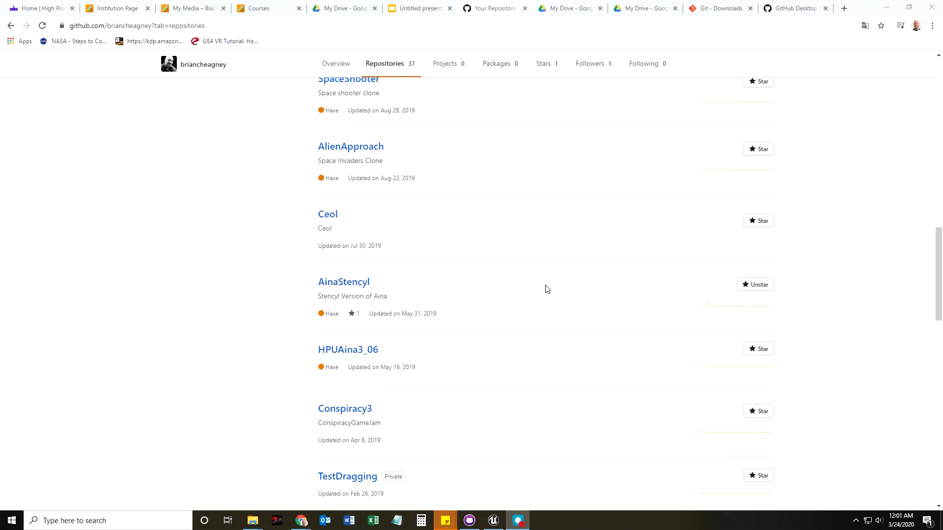
scroll(546, 288, "up", 16)
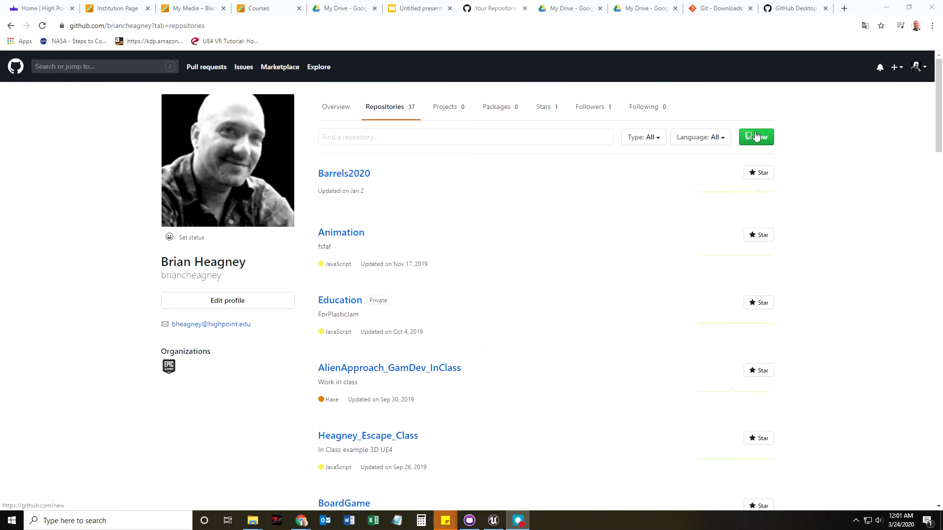
left_click(758, 143)
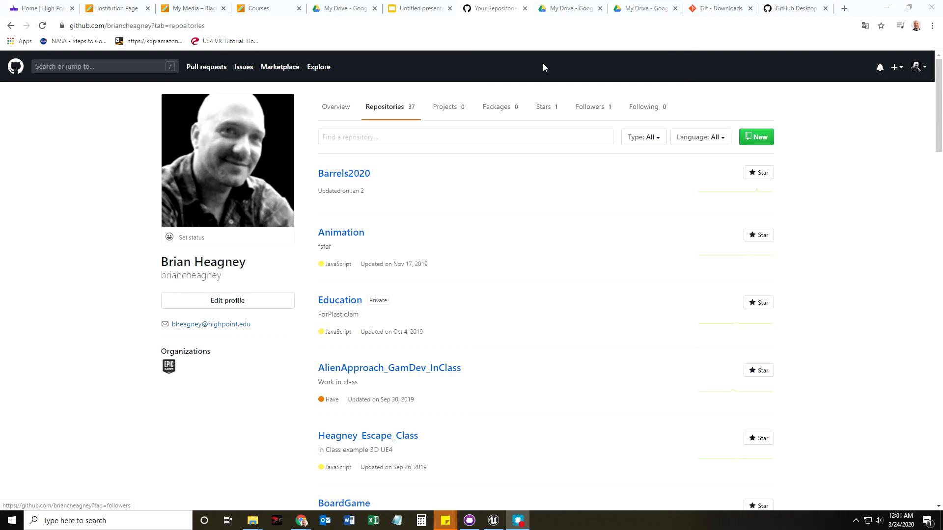
left_click(887, 7)
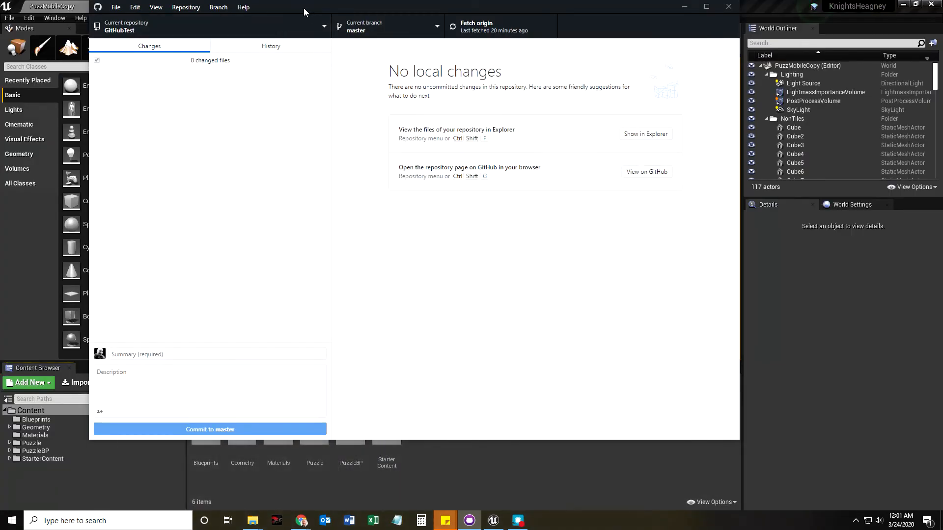
Step: Start adding a local repository in GitHub Desktop, choosing the KnightsHeagney folder inside UnrealProjects on Data (D:) as its local path
left_click_drag(303, 8, 351, 56)
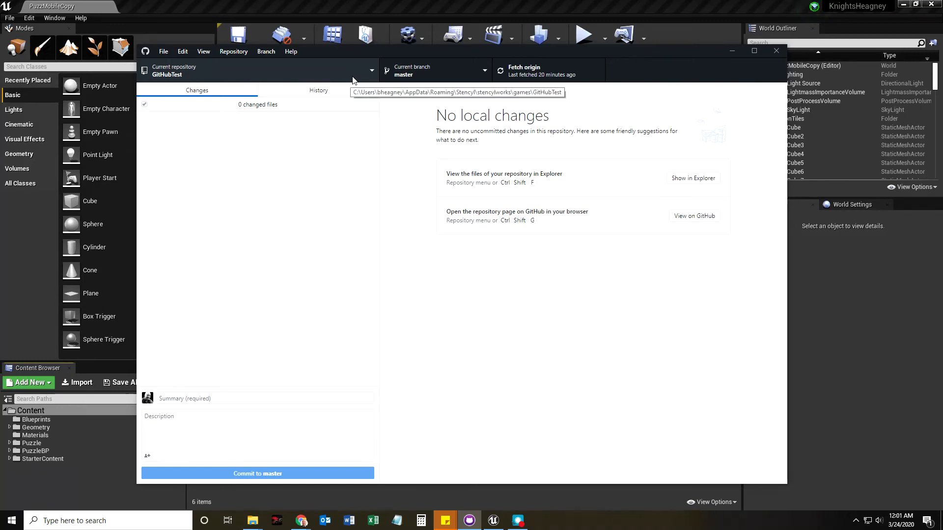
left_click(164, 52)
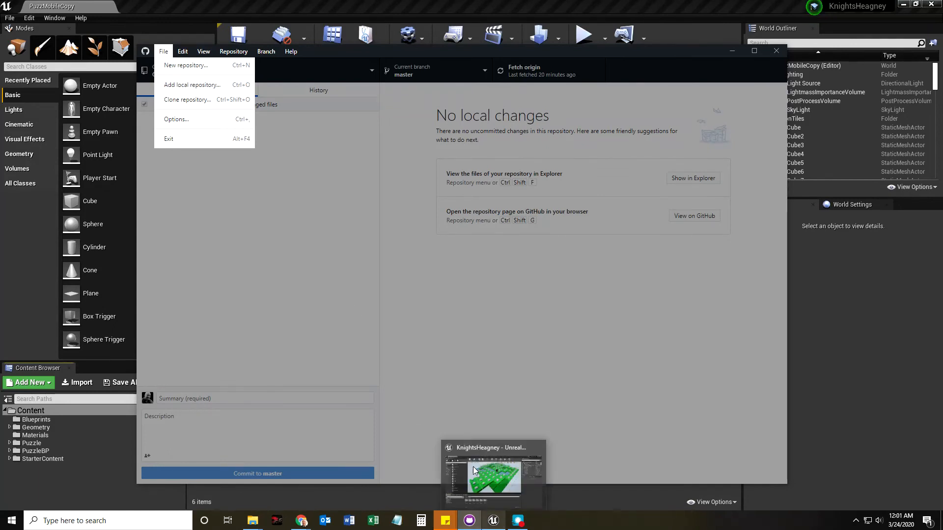
left_click(191, 89)
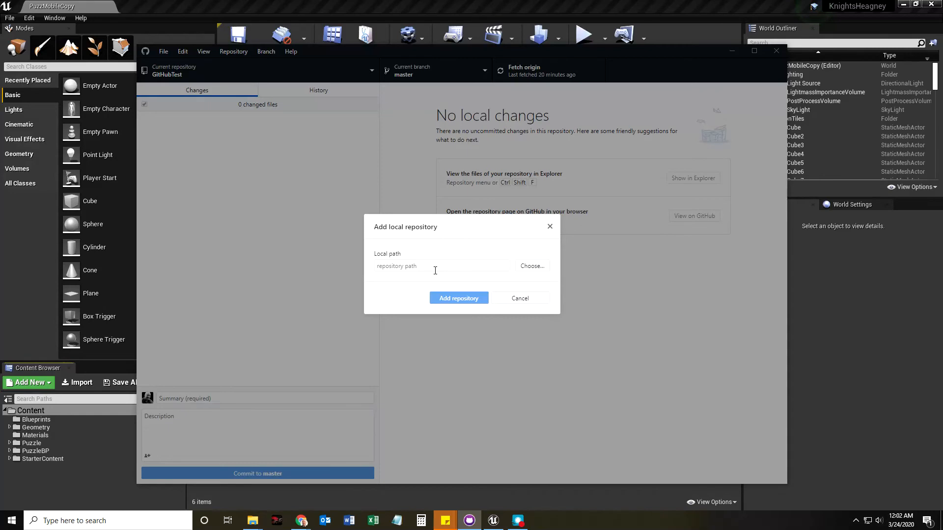
left_click(532, 266)
left_click(357, 67)
left_click(302, 67)
scroll(269, 142, "down", 7)
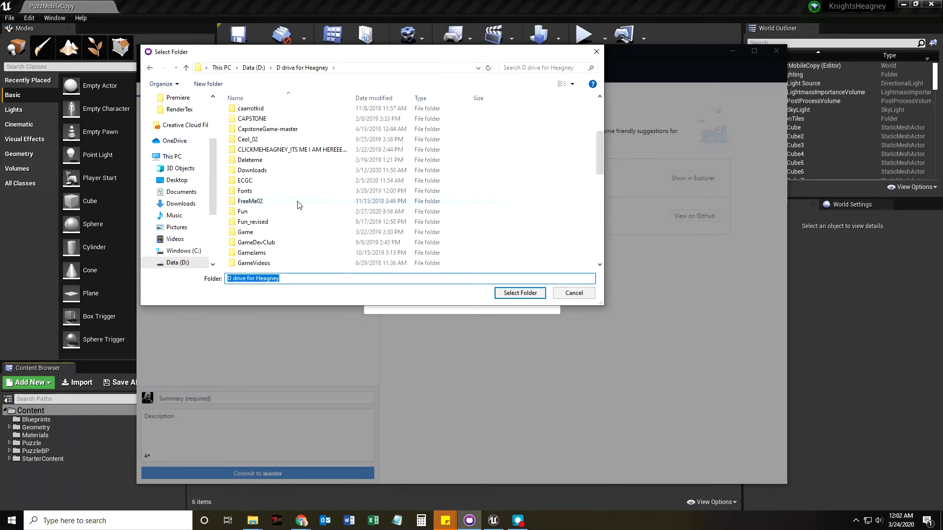
scroll(294, 222, "down", 8)
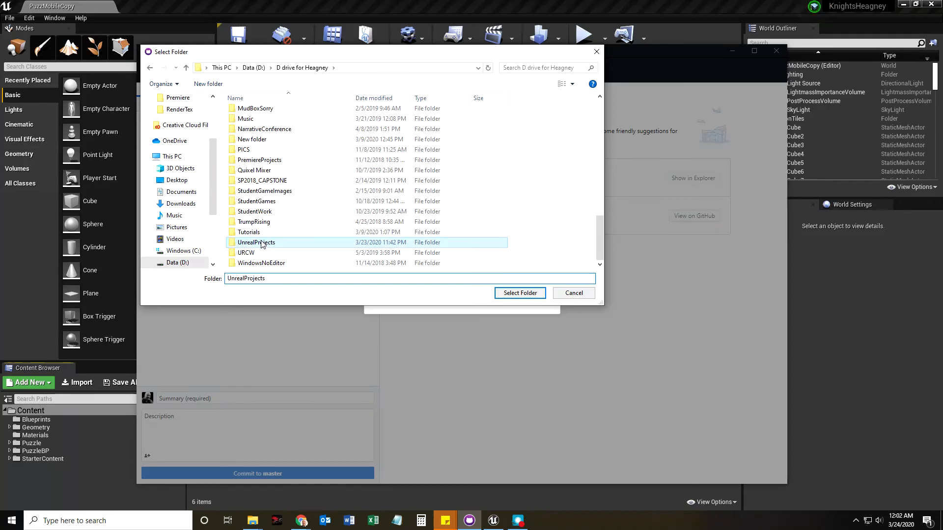
double_click(263, 243)
left_click(261, 222)
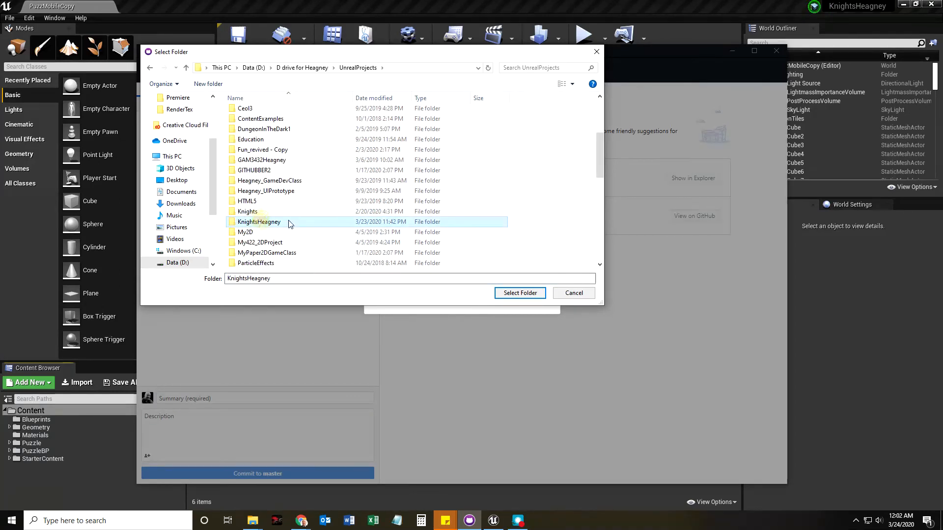
left_click(530, 293)
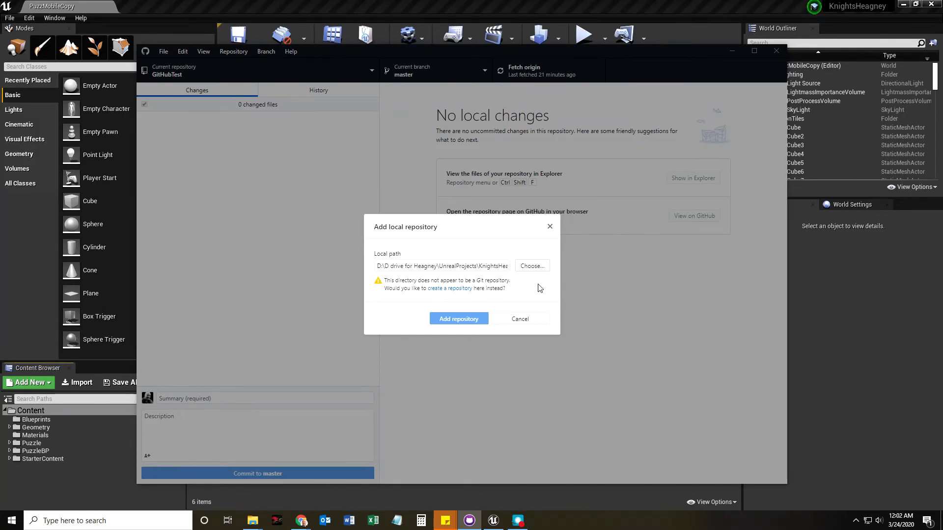
Step: Create a new repository in the KnightsHeagney folder instead, with the description "Capstone game" and initialised with a README
left_click(456, 293)
left_click(414, 233)
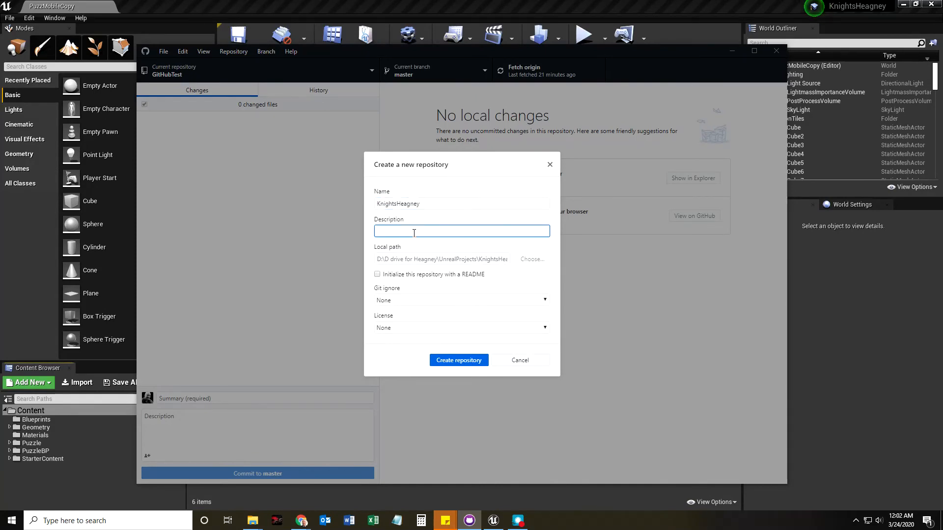
type("Capstone game")
left_click(377, 274)
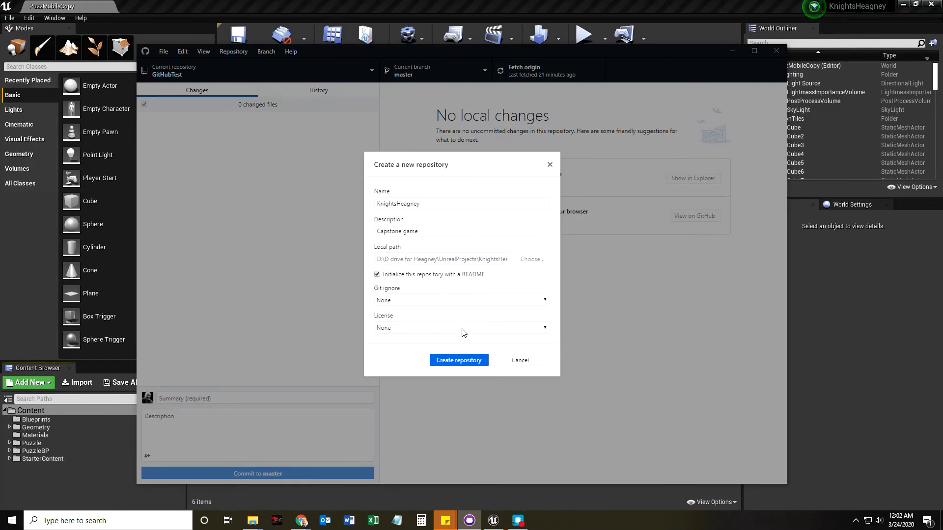
left_click(455, 363)
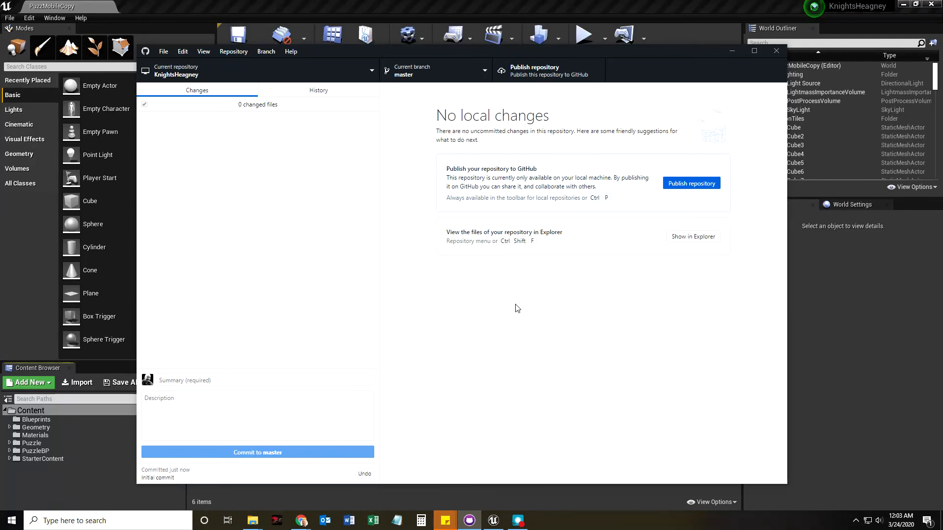
Step: Show the KnightsHeagney project folder in File Explorer in a smaller, non-maximised window over GitHub Desktop
left_click(232, 381)
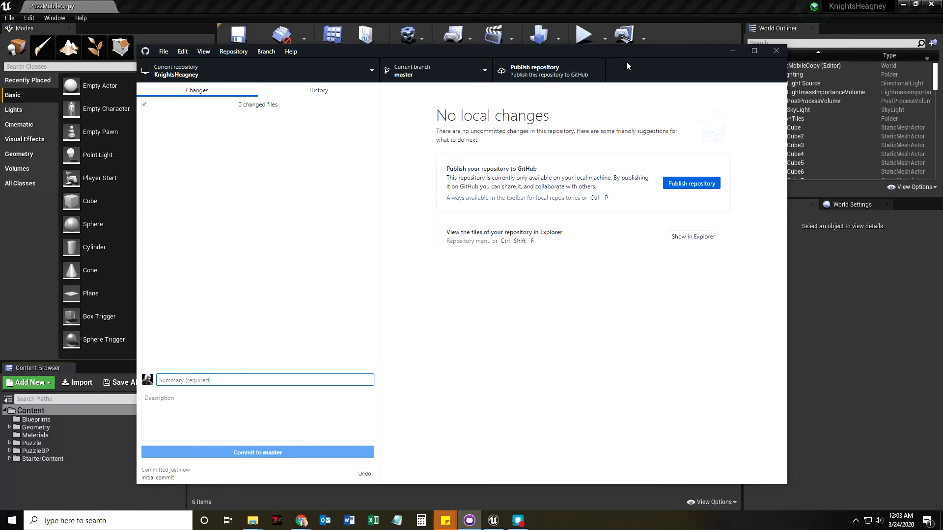
left_click_drag(621, 52, 585, 50)
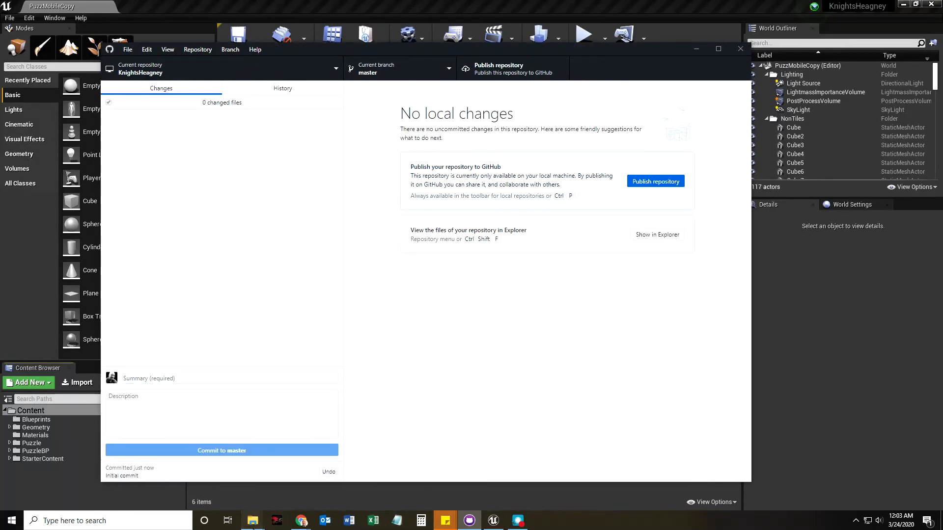
mouse_move(247, 513)
left_click(225, 479)
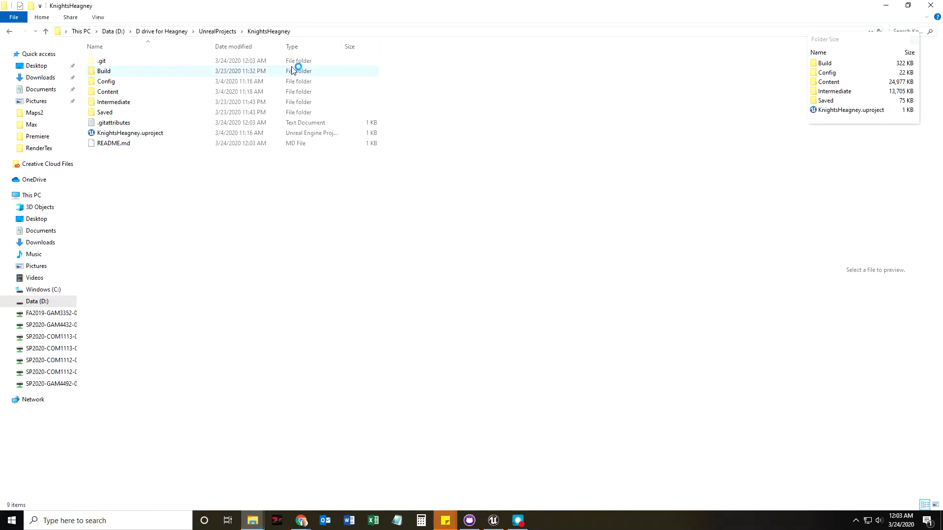
double_click(288, 10)
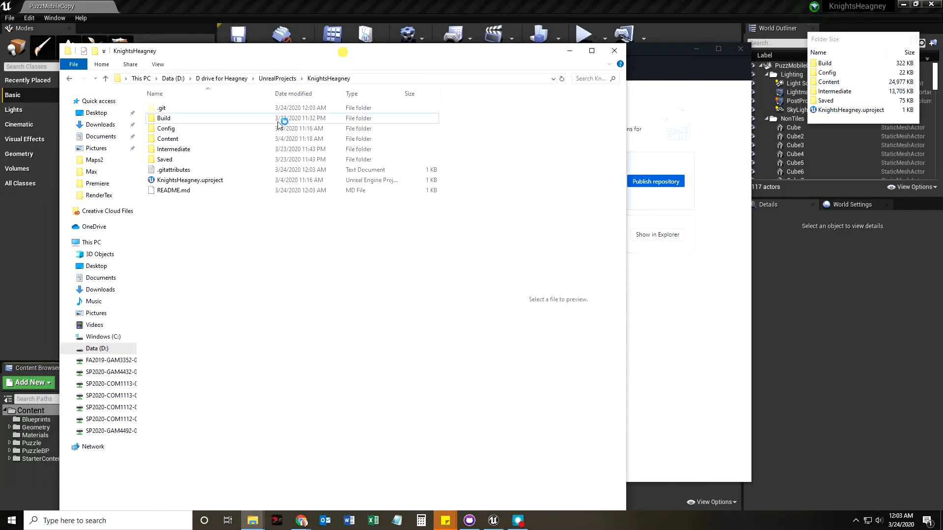
Step: Examine the .git folder, .gitattributes and README.md in the KnightsHeagney folder, and minimise File Explorer to return to GitHub Desktop
left_click(165, 108)
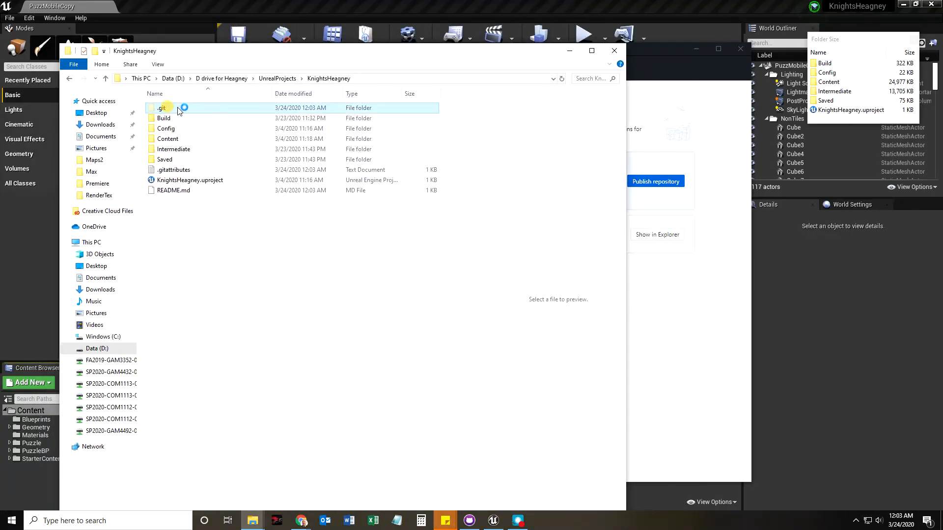
left_click(187, 170)
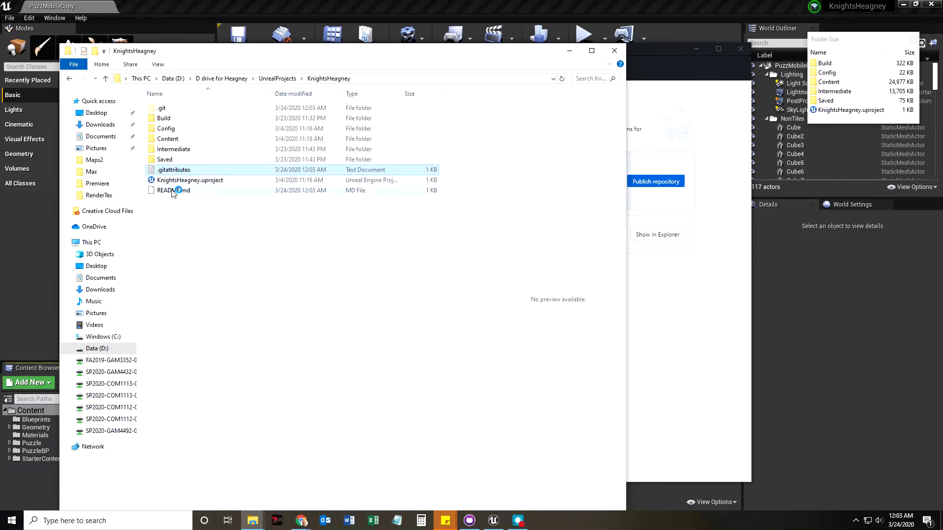
left_click(178, 192)
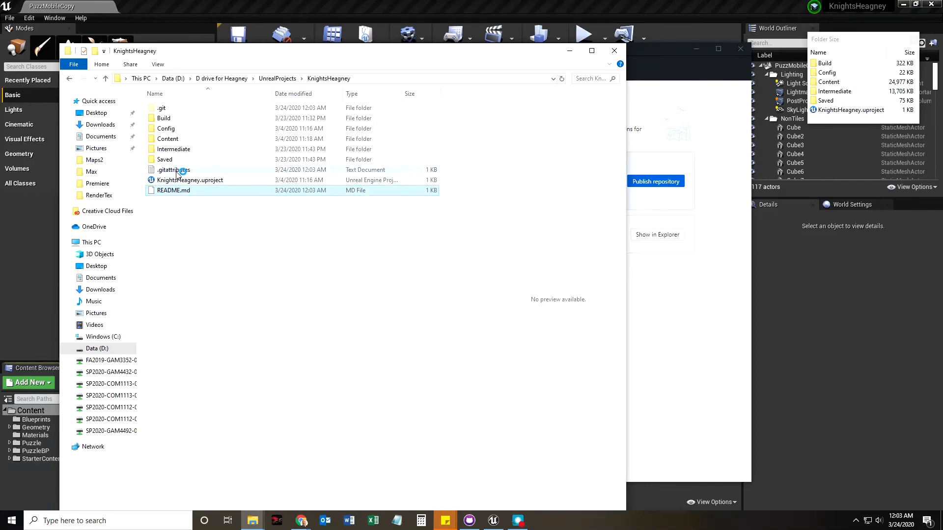
left_click(576, 54)
left_click_drag(489, 51, 499, 43)
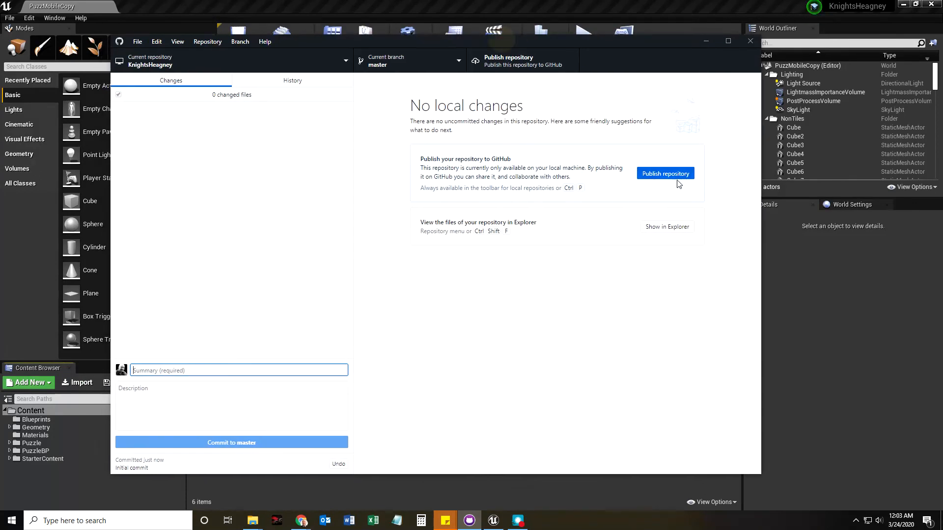
Step: Publish the KnightsHeagney repository to GitHub.com with the description "Capstone game", no organization, and the code not kept private
left_click(659, 173)
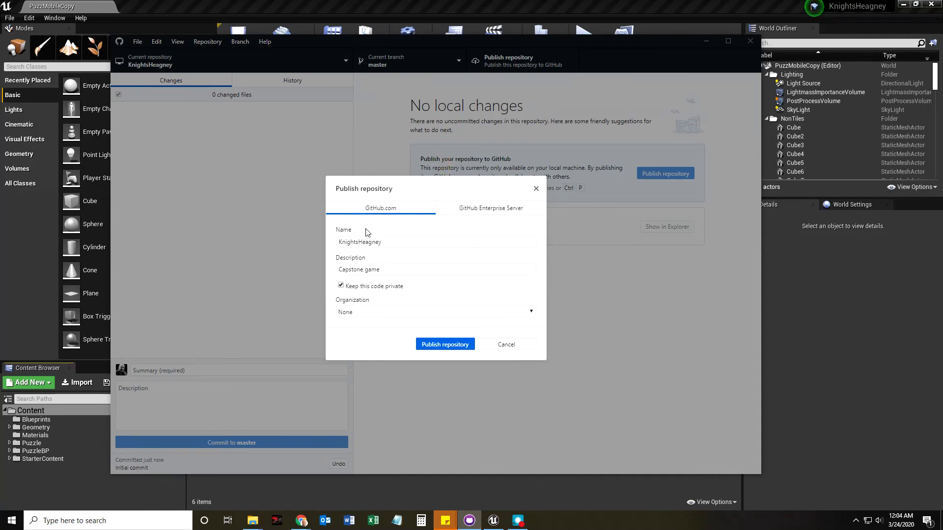
left_click(341, 286)
left_click(443, 345)
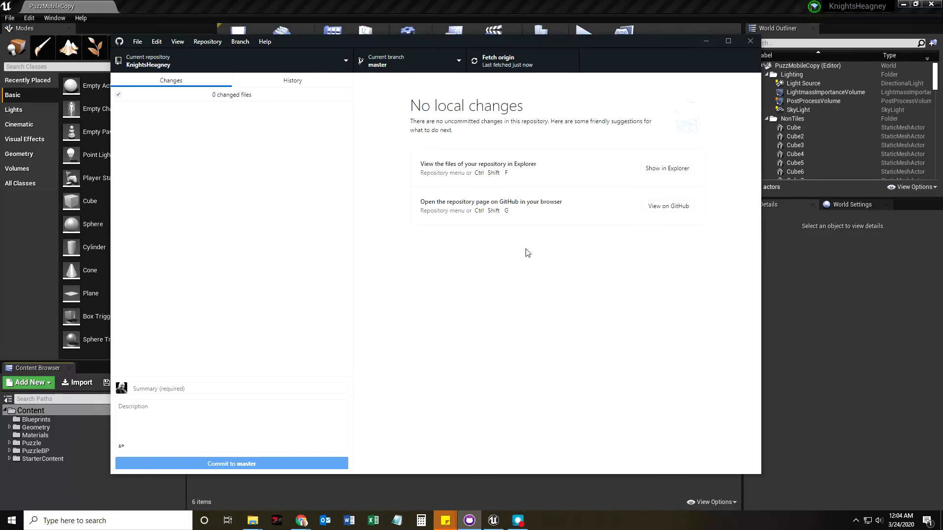
Step: Switch to Chrome, reload the account's repository list on GitHub, and open the KnightsHeagney repository
mouse_move(301, 520)
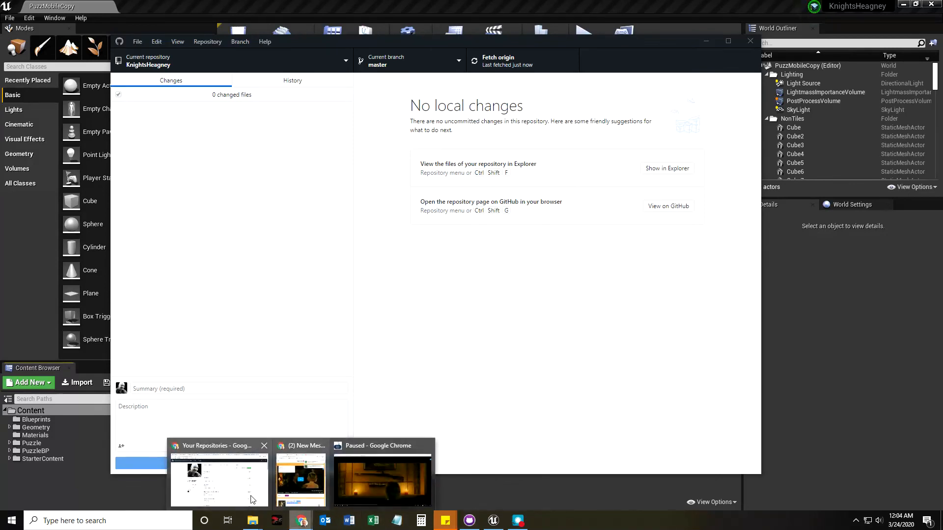
left_click(240, 499)
left_click(388, 112)
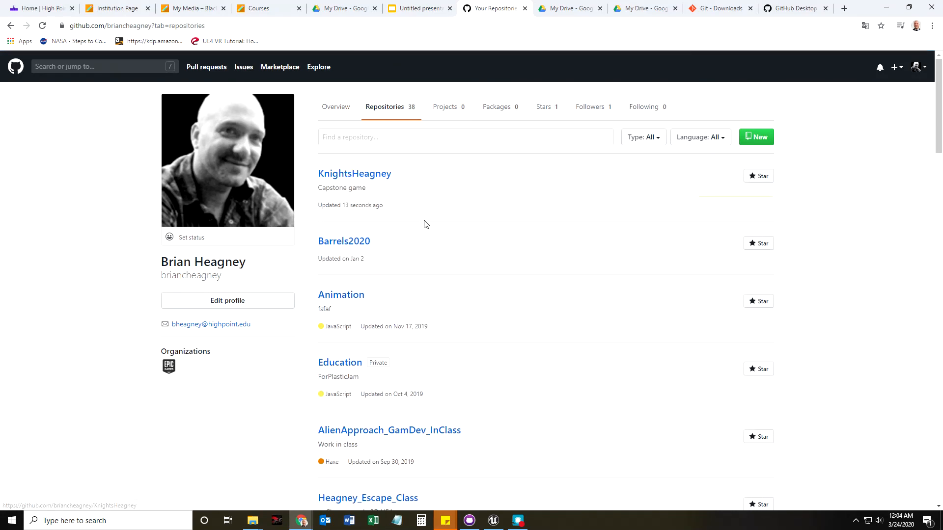
left_click(388, 176)
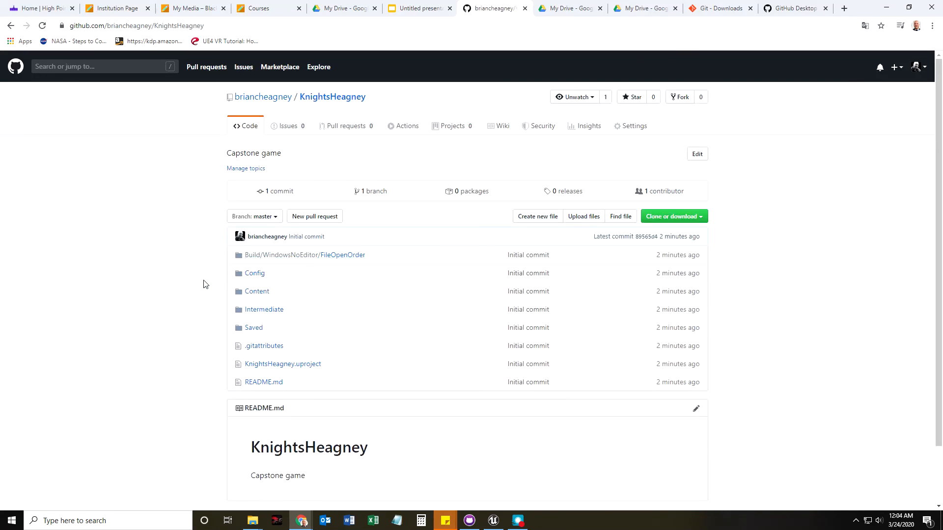
Step: Examine the published files in the Content/PuzzleBP/Maps folder, and return to the KnightsHeagney repository's main page
scroll(194, 385, "down", 2)
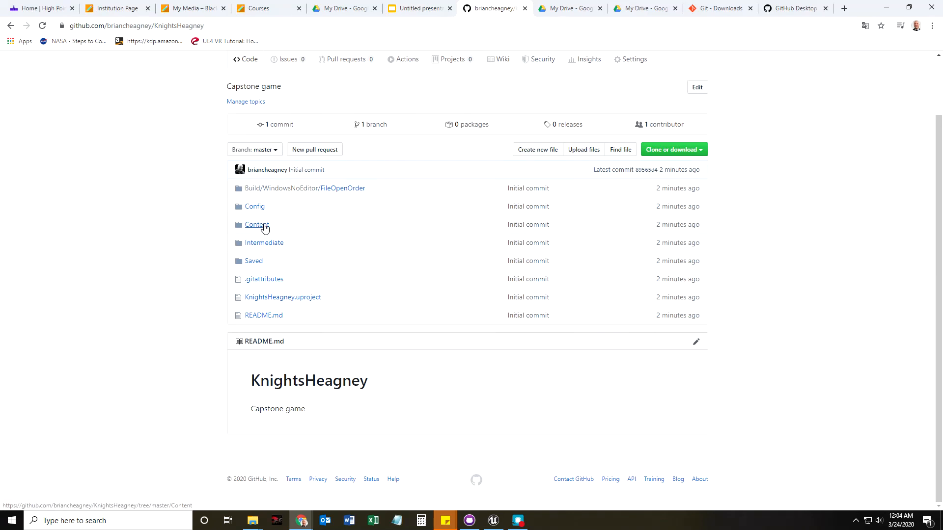
left_click(253, 225)
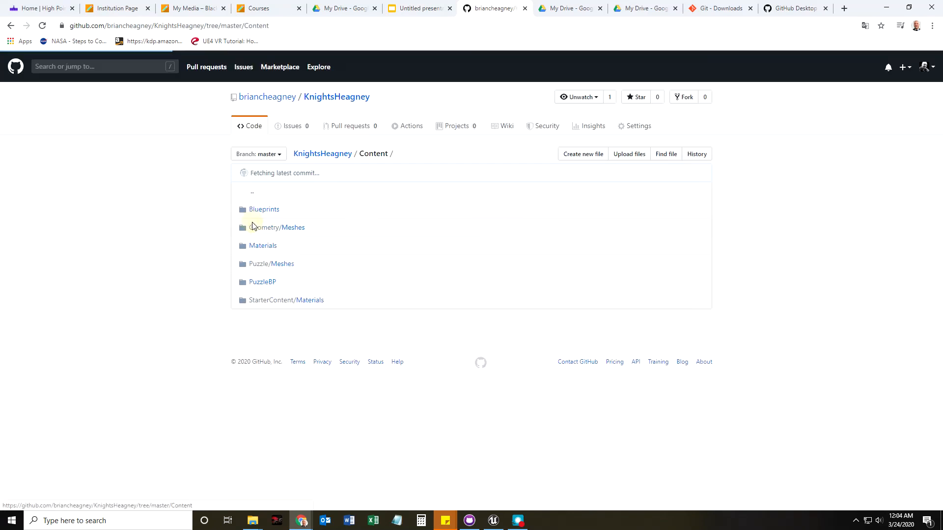
left_click(255, 284)
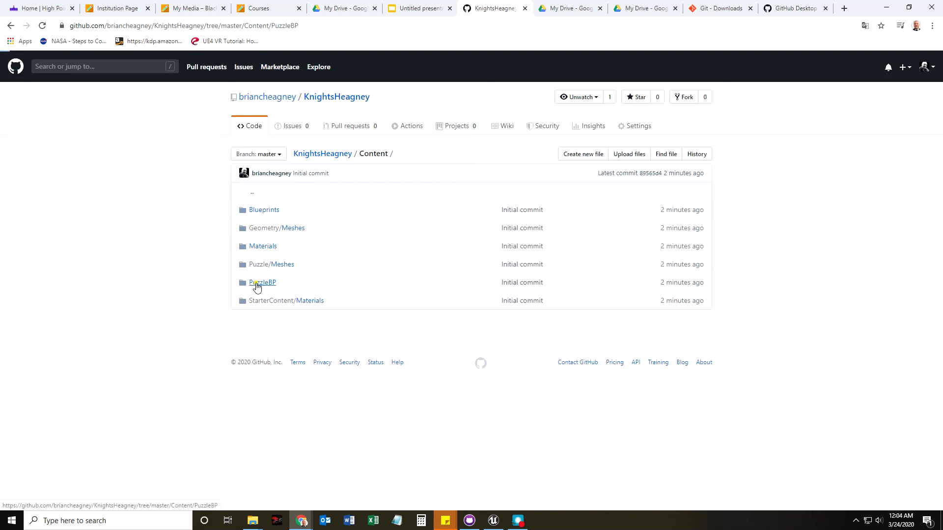
left_click(256, 228)
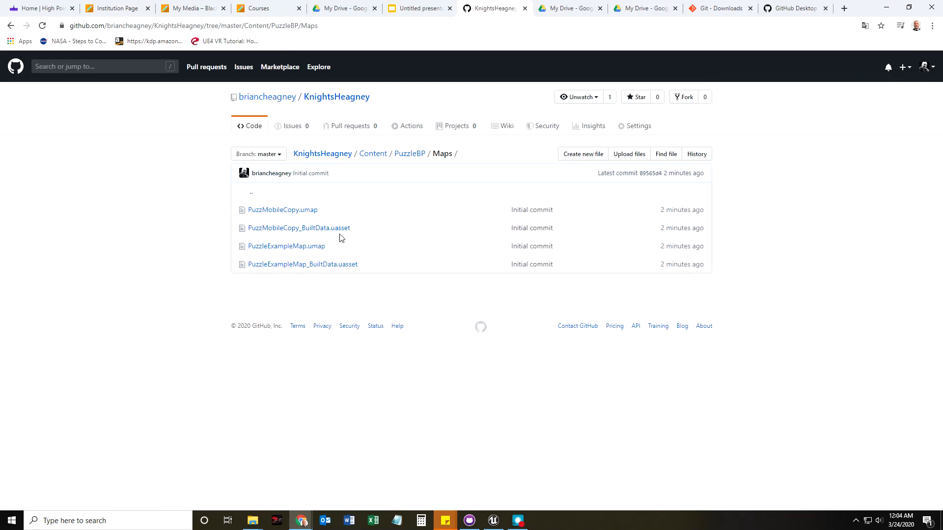
left_click(342, 156)
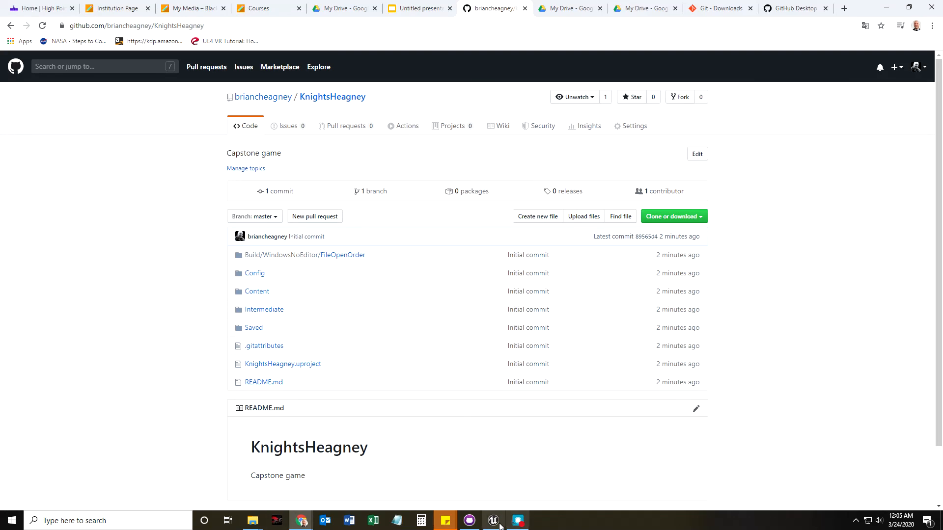
Step: Check the KnightsHeagney repository in GitHub Desktop for local changes, and minimise it to return to the repository page in Chrome
mouse_move(496, 524)
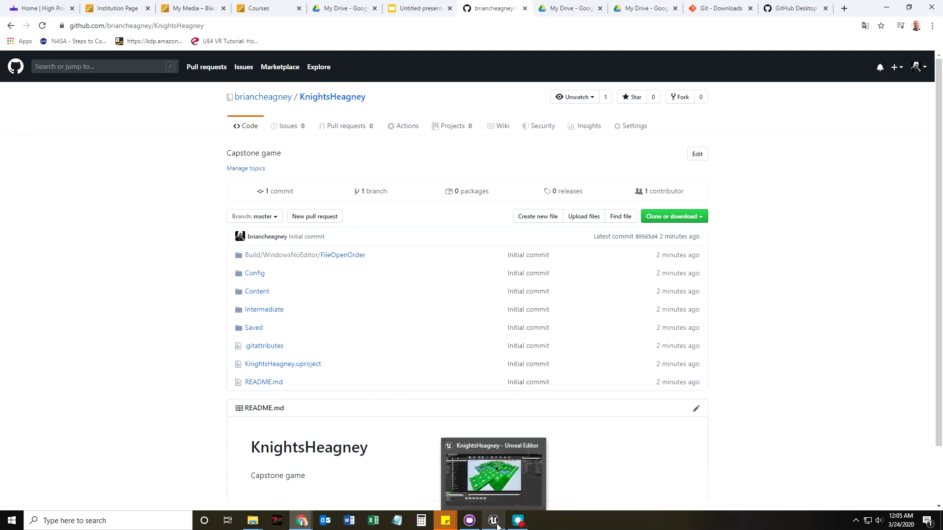
left_click(470, 520)
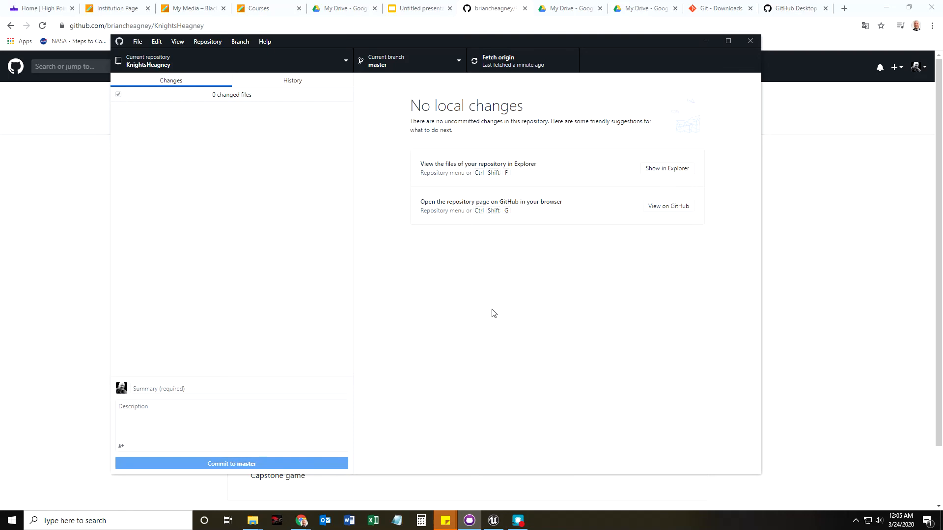
left_click_drag(663, 47, 688, 46)
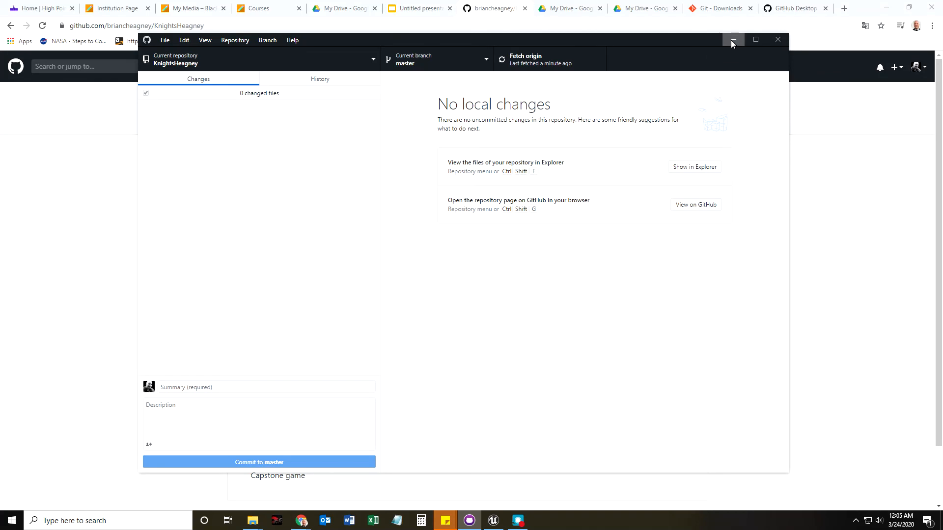
left_click(731, 40)
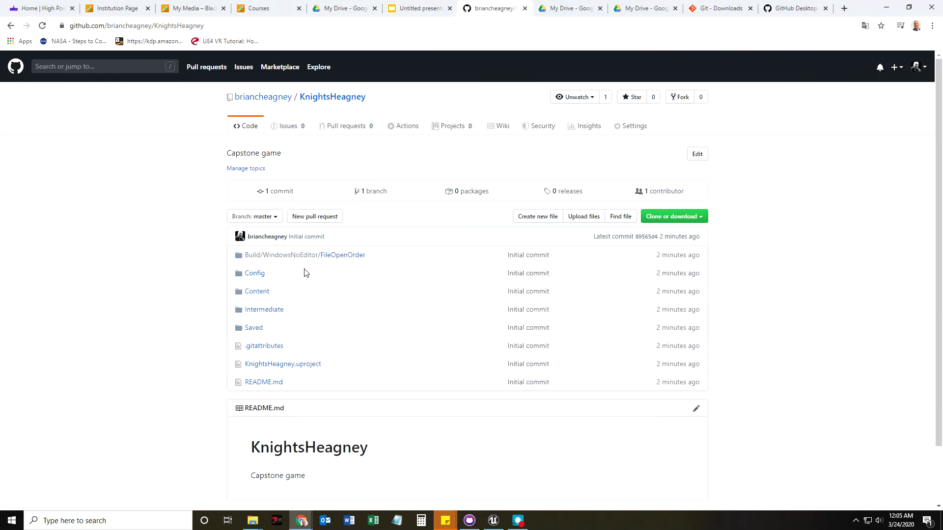